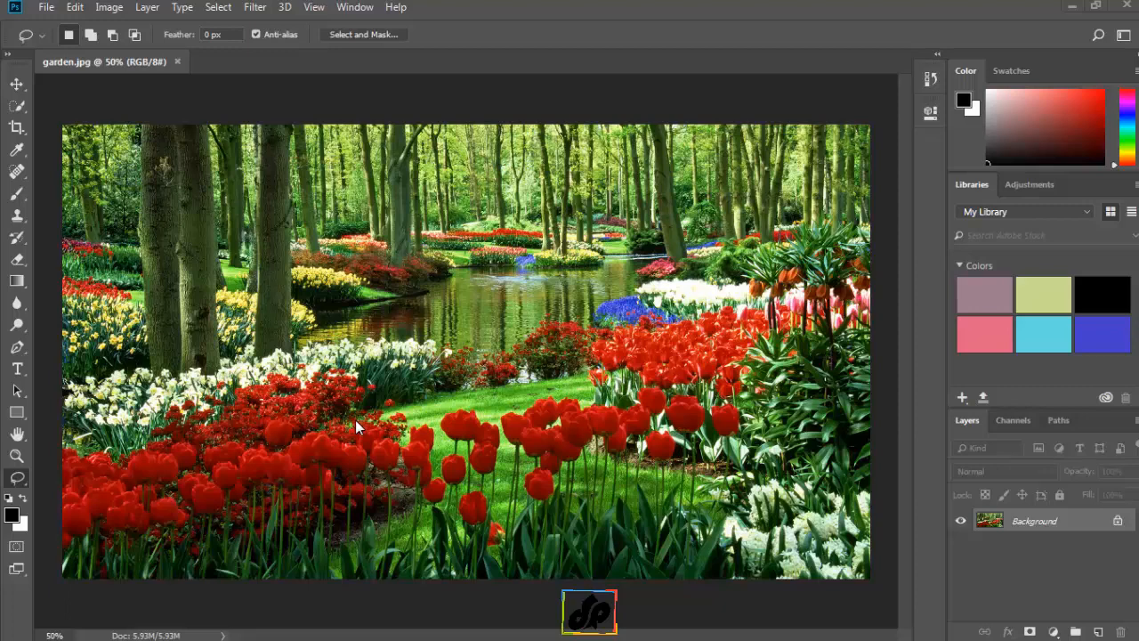
Flip the garden photo's canvas horizontally and undo the flip.
{"action": "left_click", "coordinate": [110, 8]}
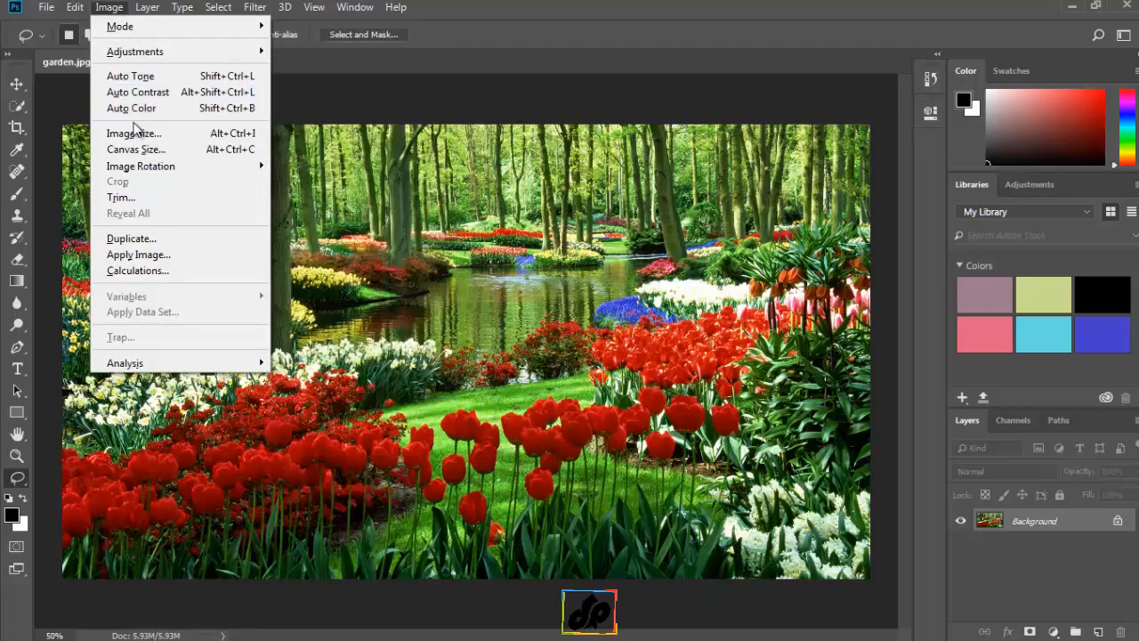
{"action": "mouse_move", "coordinate": [140, 166]}
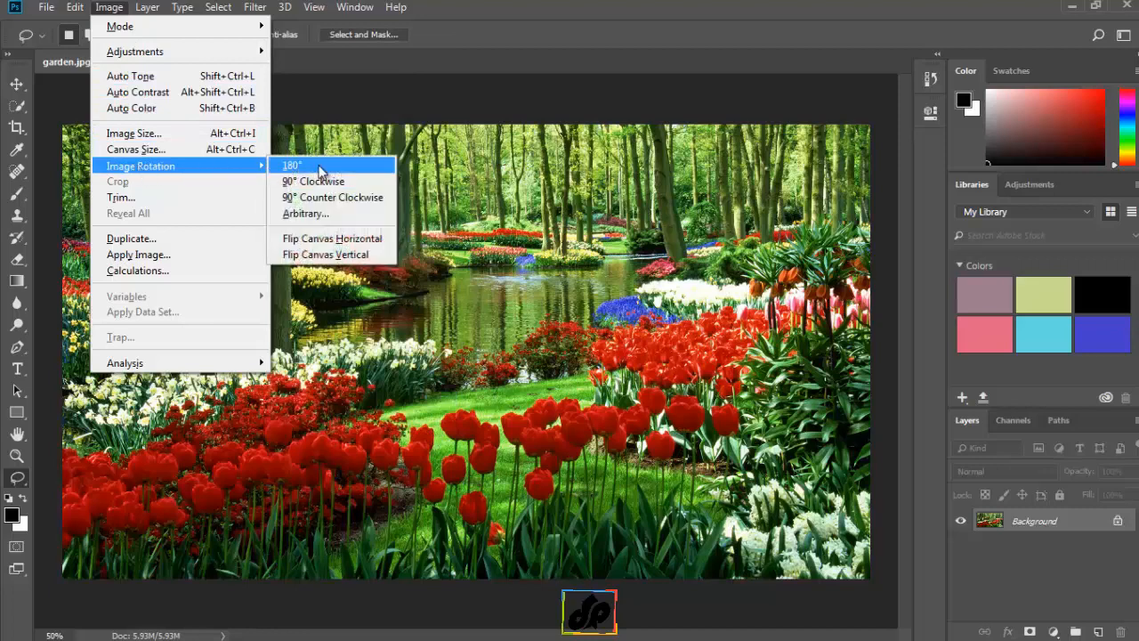
{"action": "left_click", "coordinate": [326, 239]}
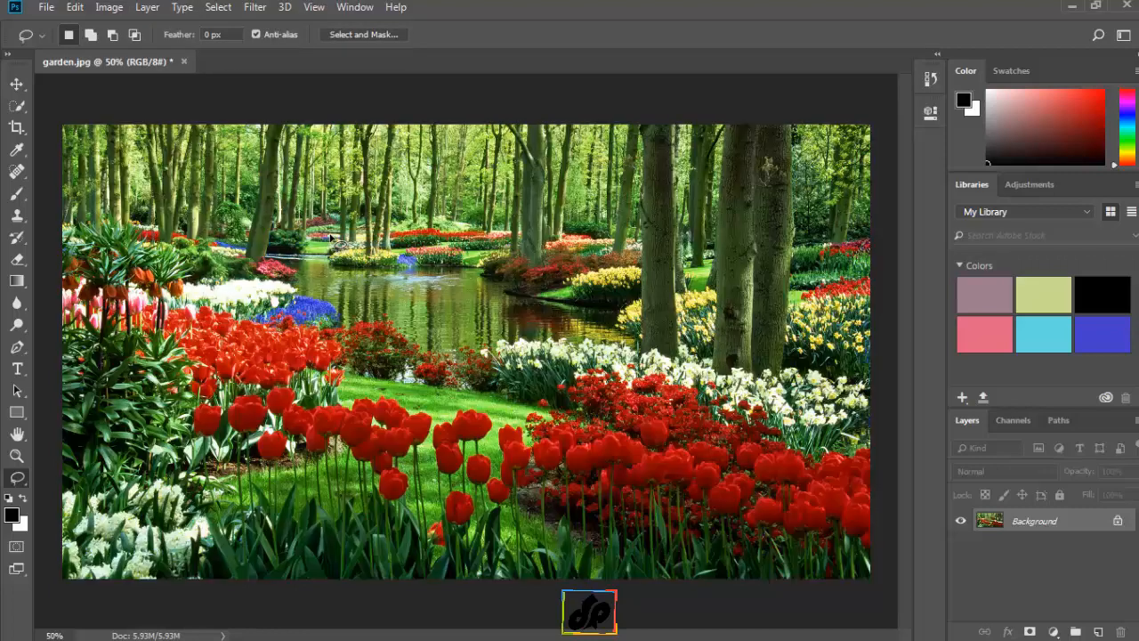
{"action": "left_click", "coordinate": [73, 9]}
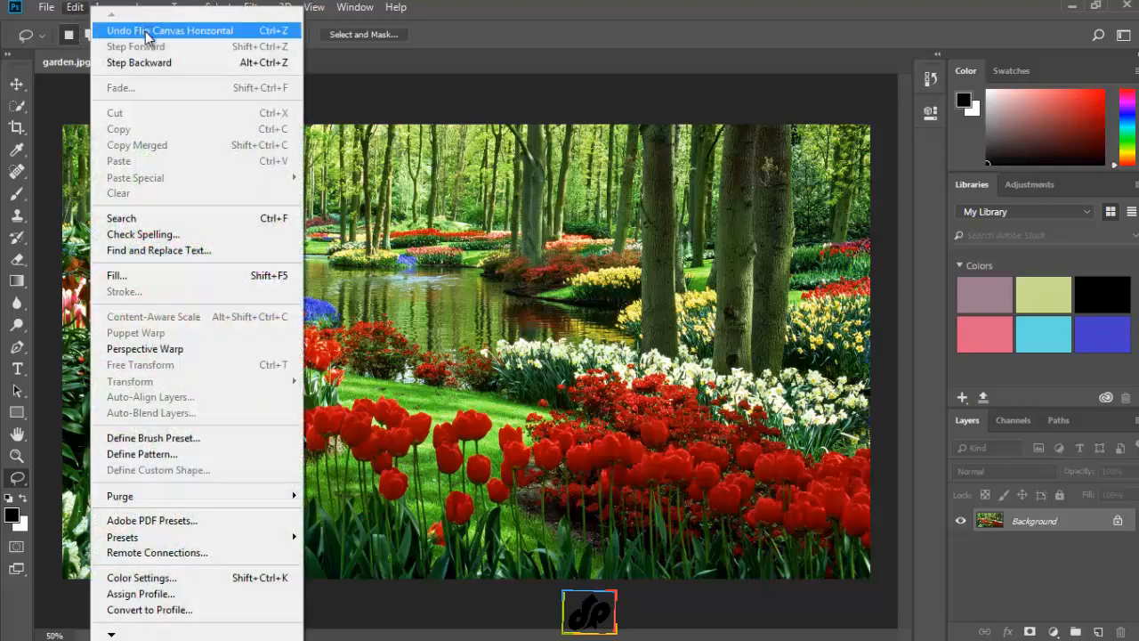
{"action": "left_click", "coordinate": [147, 32]}
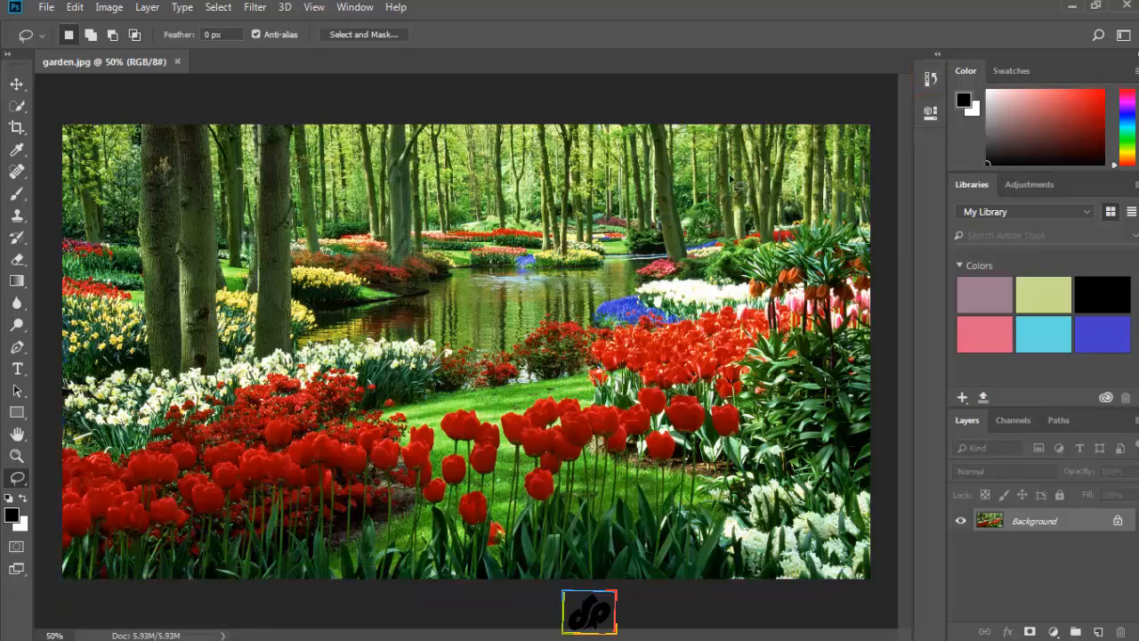
Show the document's edit history and check the History States setting in the Performance preferences.
{"action": "left_click", "coordinate": [930, 80]}
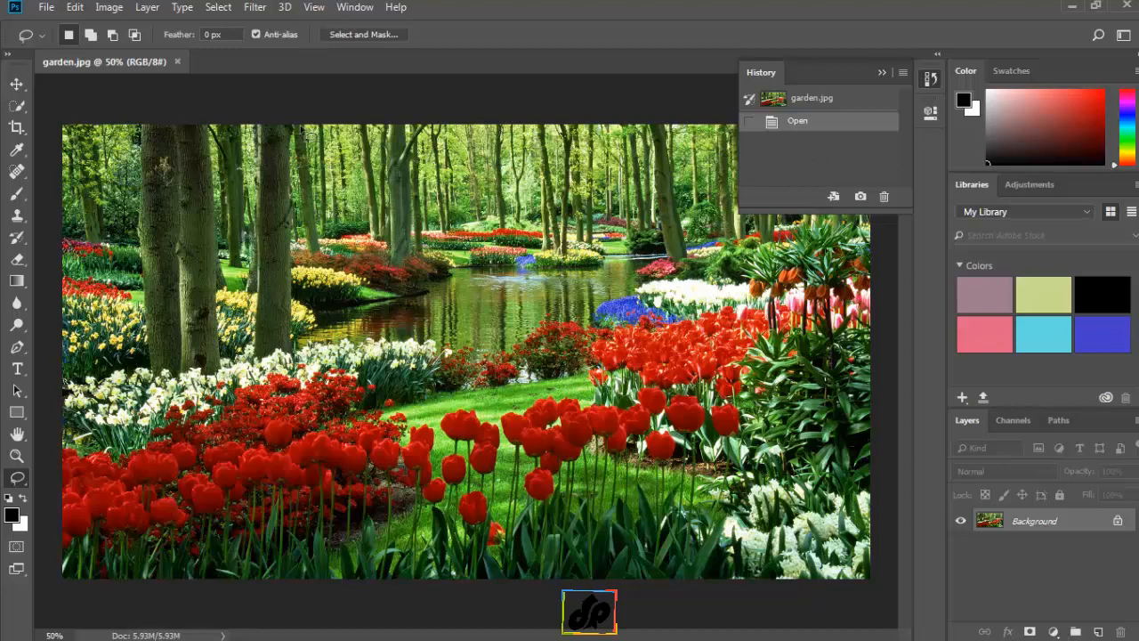
{"action": "left_click", "coordinate": [76, 10]}
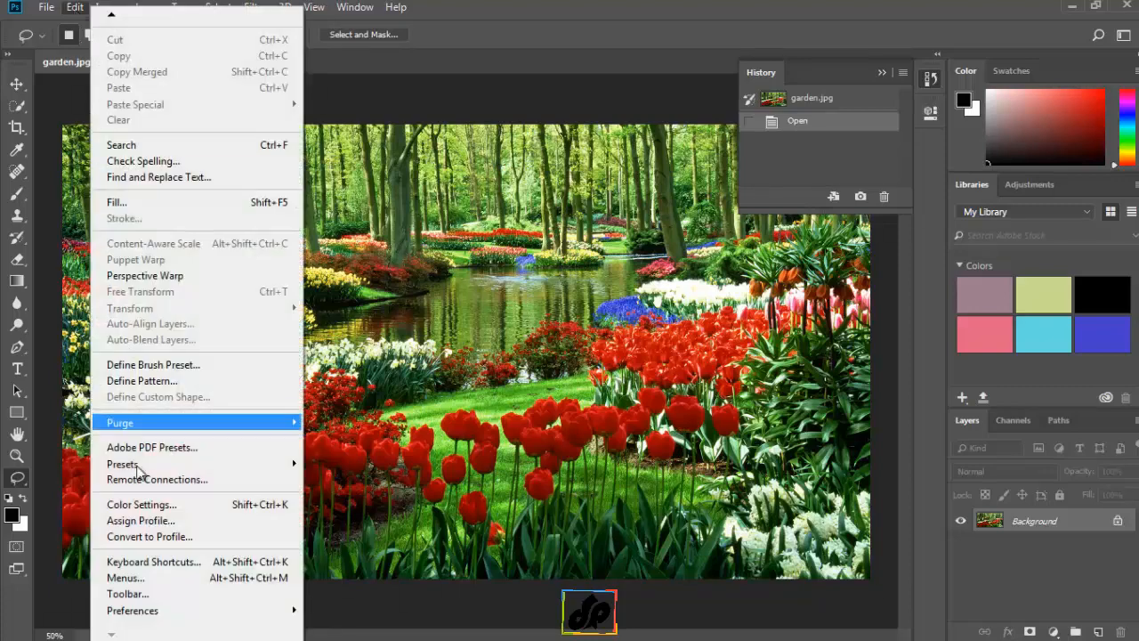
{"action": "mouse_move", "coordinate": [151, 613]}
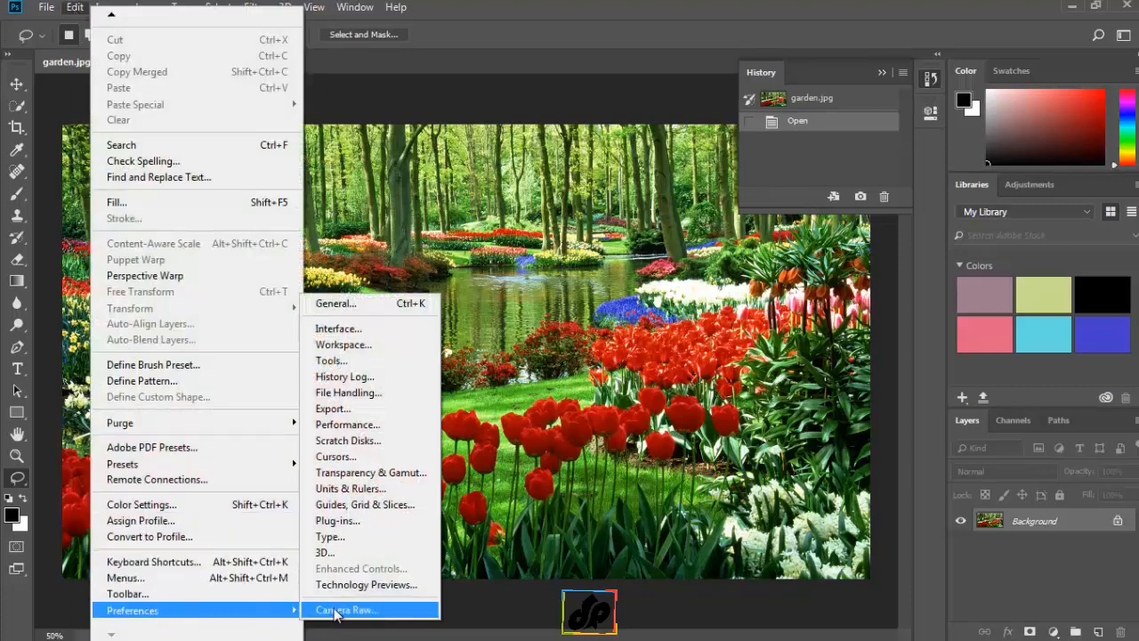
{"action": "left_click", "coordinate": [349, 424]}
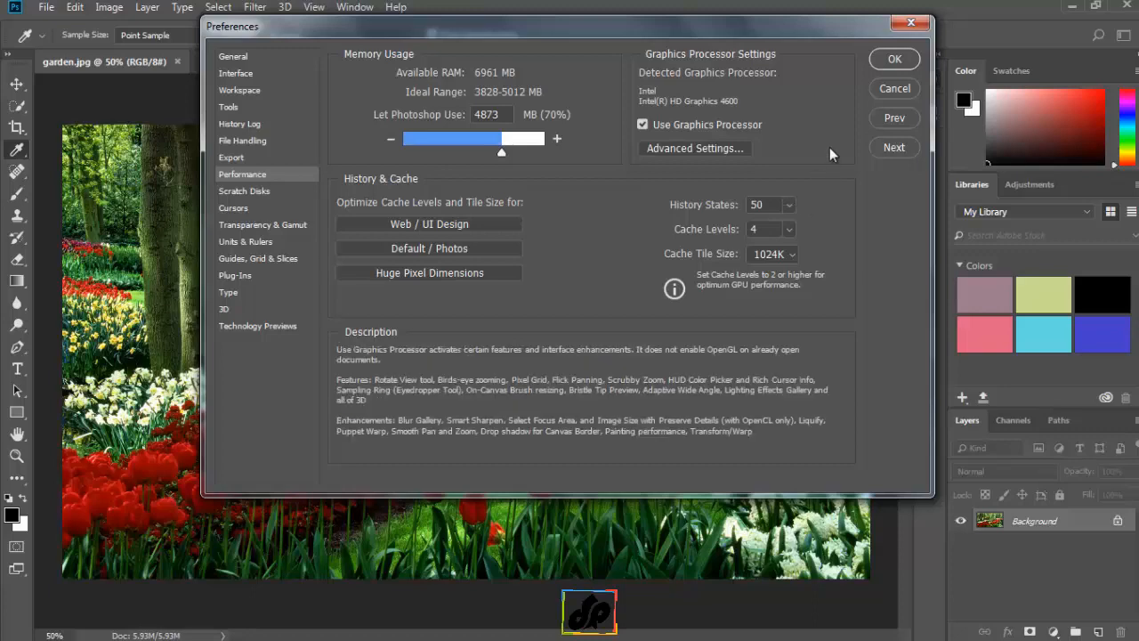
{"action": "left_click", "coordinate": [894, 61]}
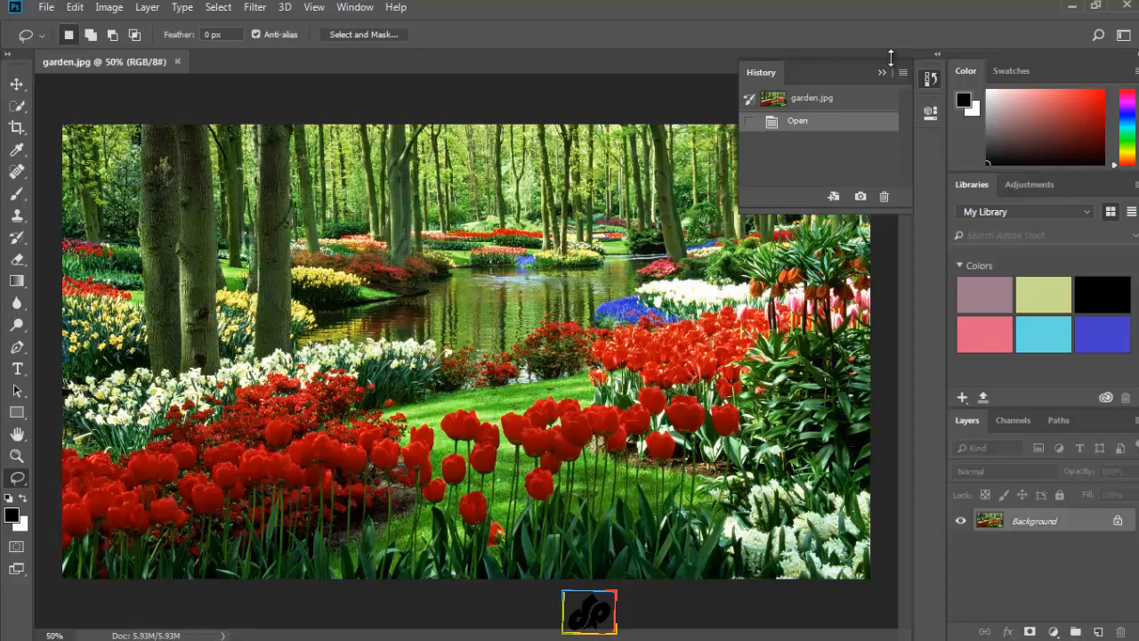
Apply Auto Tone to the photo and the Oil Paint filter with Stylization, Cleanliness, Scale and Bristle Detail at 10.
{"action": "left_click", "coordinate": [108, 7]}
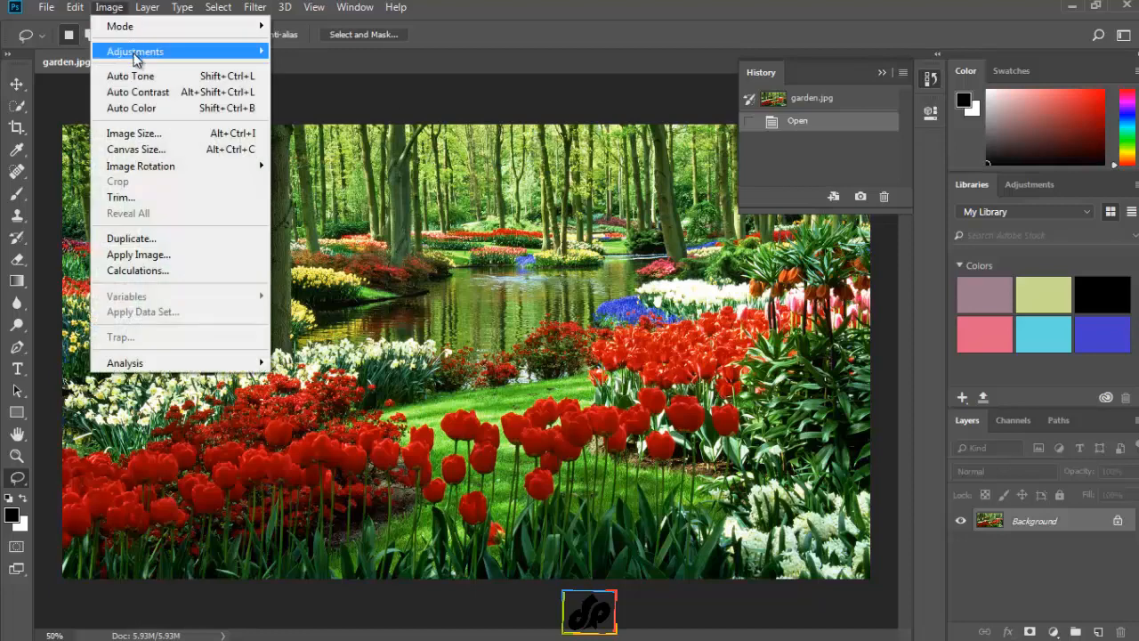
{"action": "left_click", "coordinate": [135, 79]}
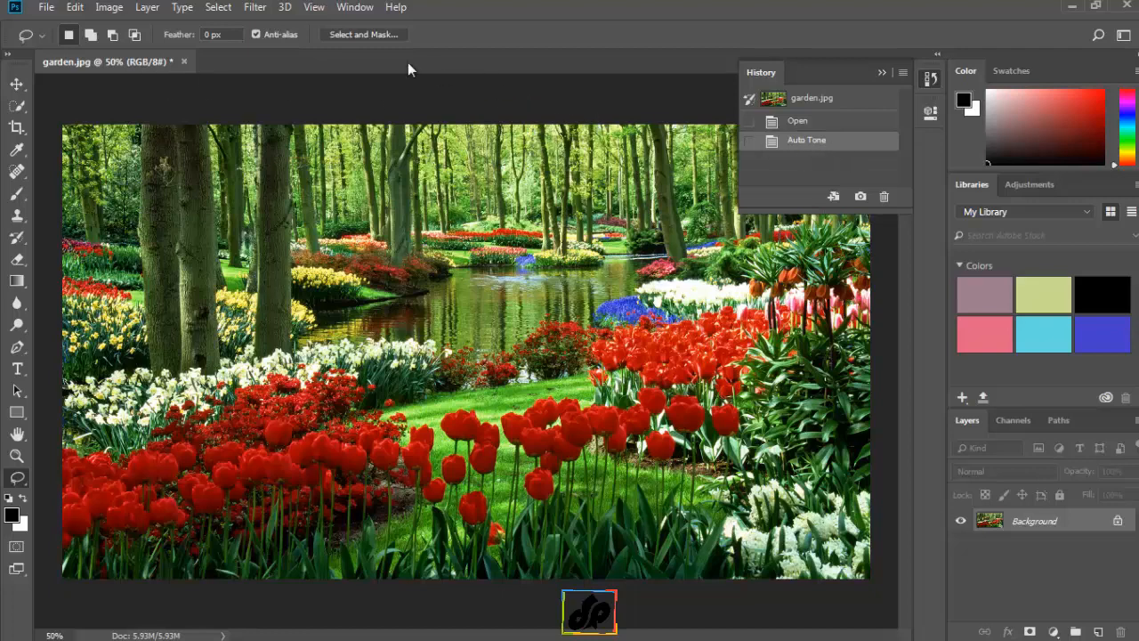
{"action": "left_click", "coordinate": [259, 10]}
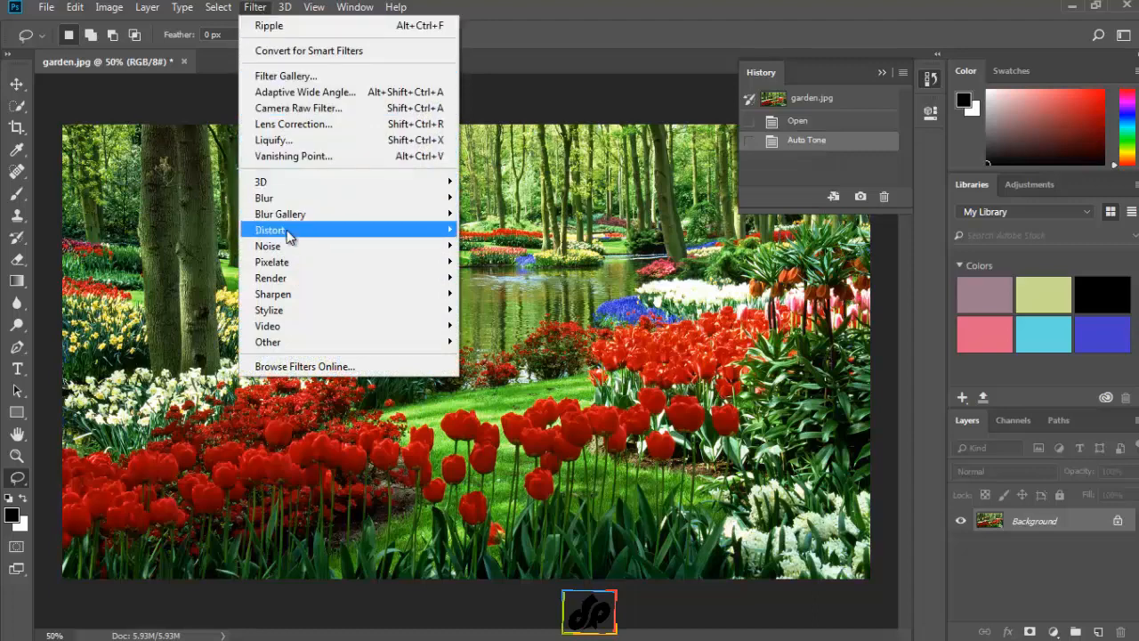
{"action": "mouse_move", "coordinate": [322, 316]}
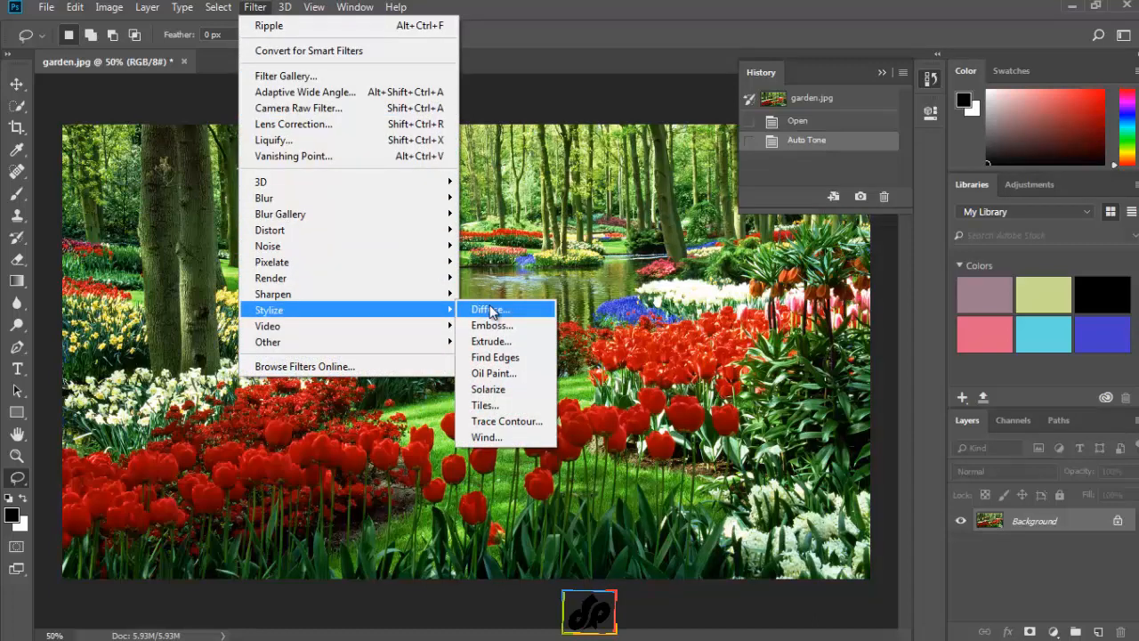
{"action": "left_click", "coordinate": [498, 373]}
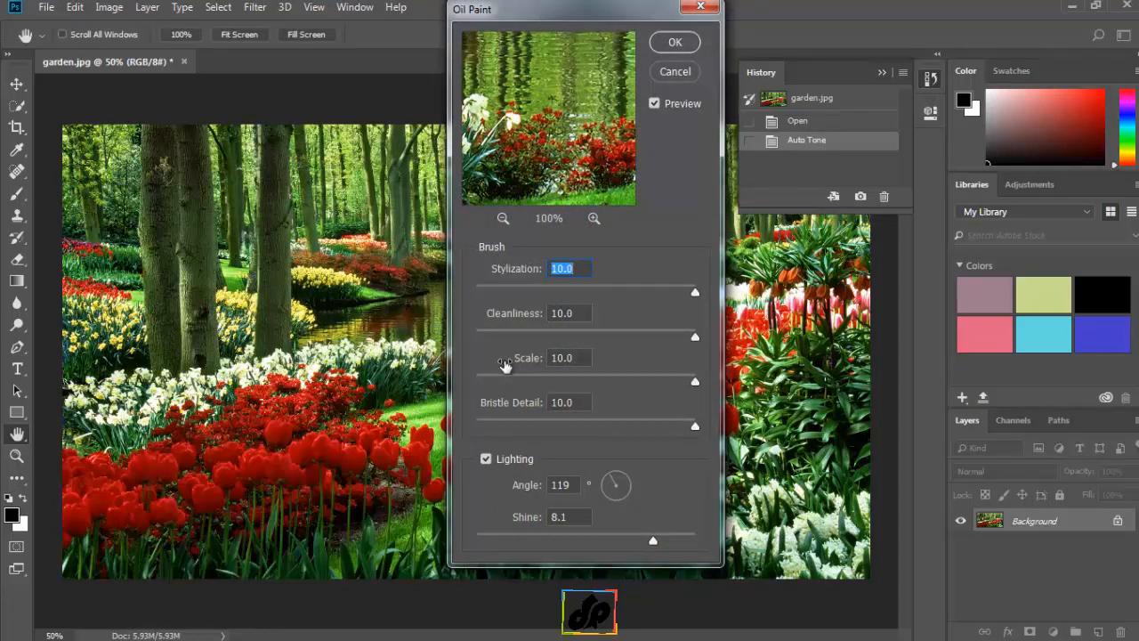
{"action": "left_click", "coordinate": [675, 44]}
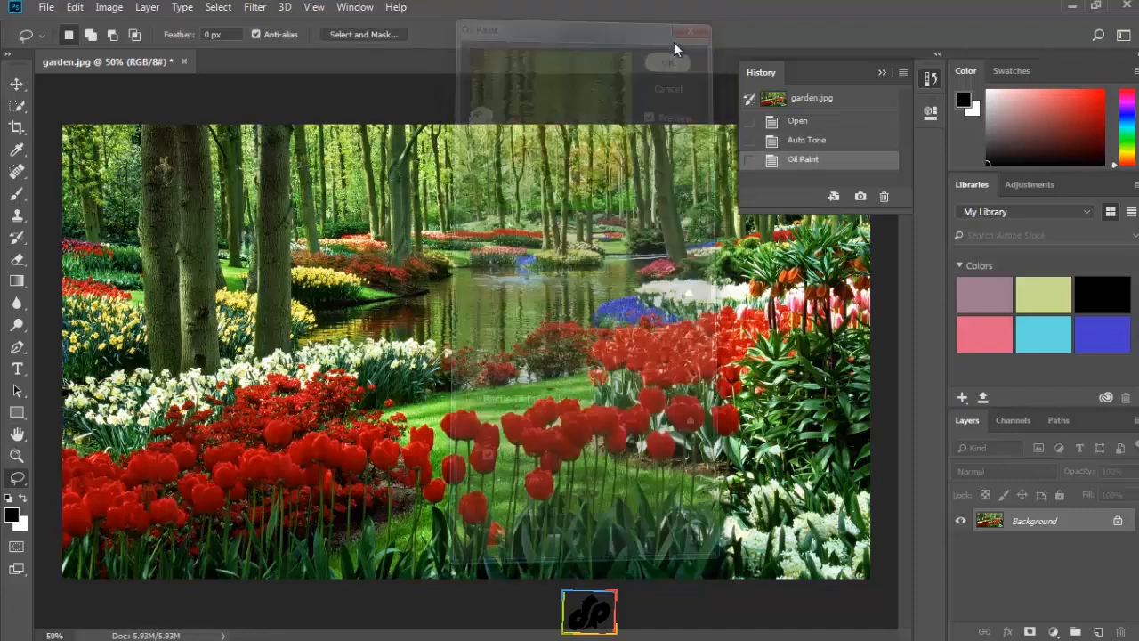
Apply the Solarize filter to the photo and invert its colors.
{"action": "left_click", "coordinate": [255, 7]}
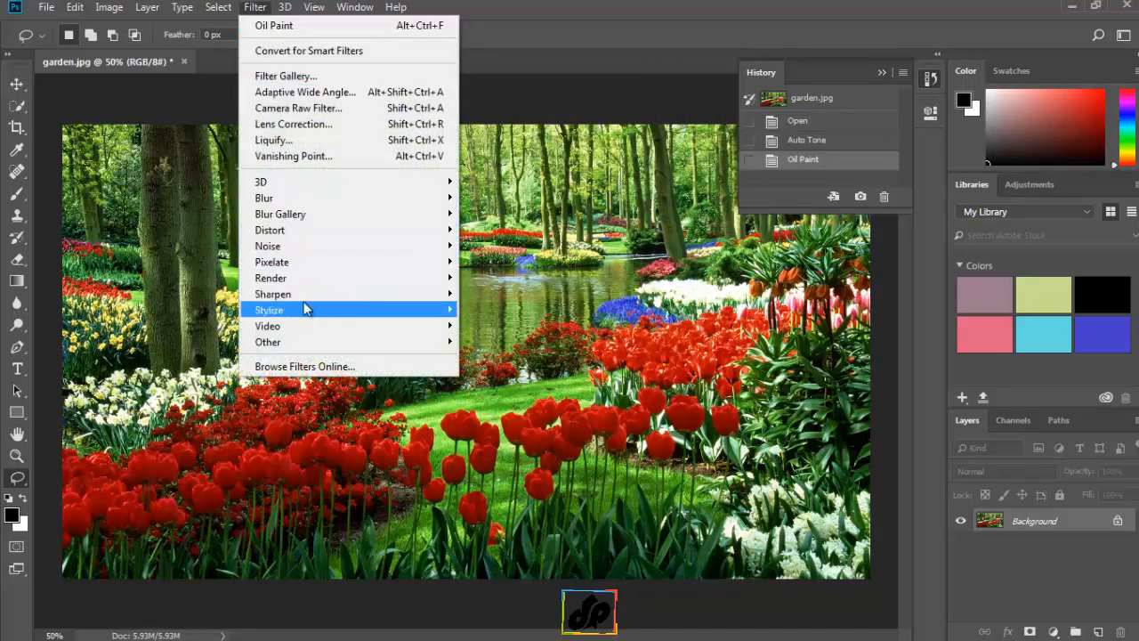
{"action": "mouse_move", "coordinate": [304, 309]}
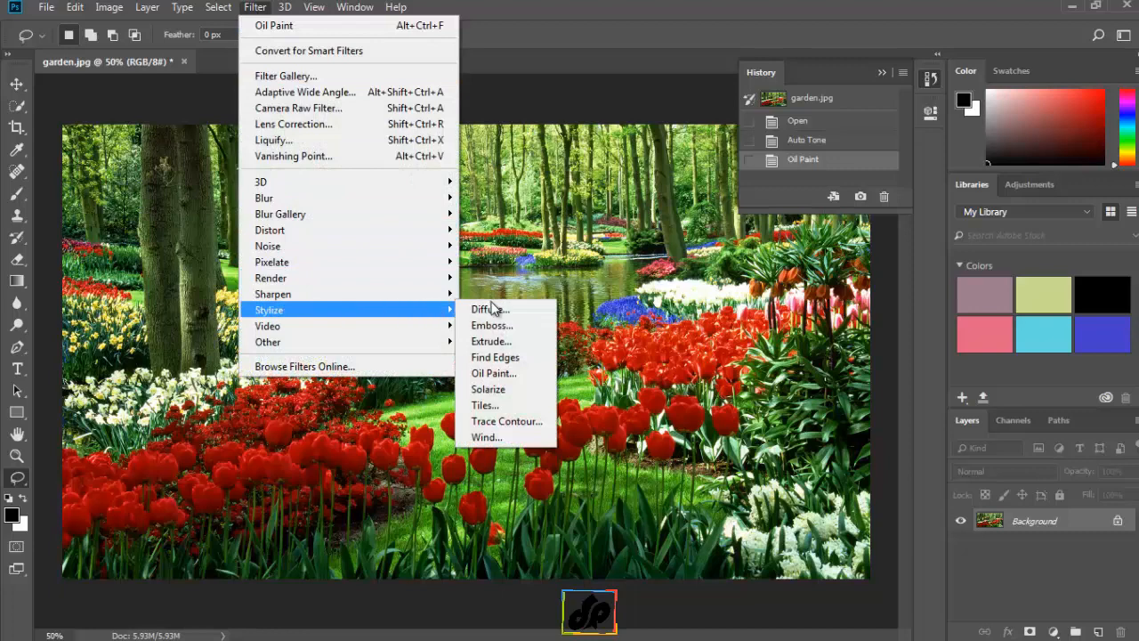
{"action": "left_click", "coordinate": [496, 389]}
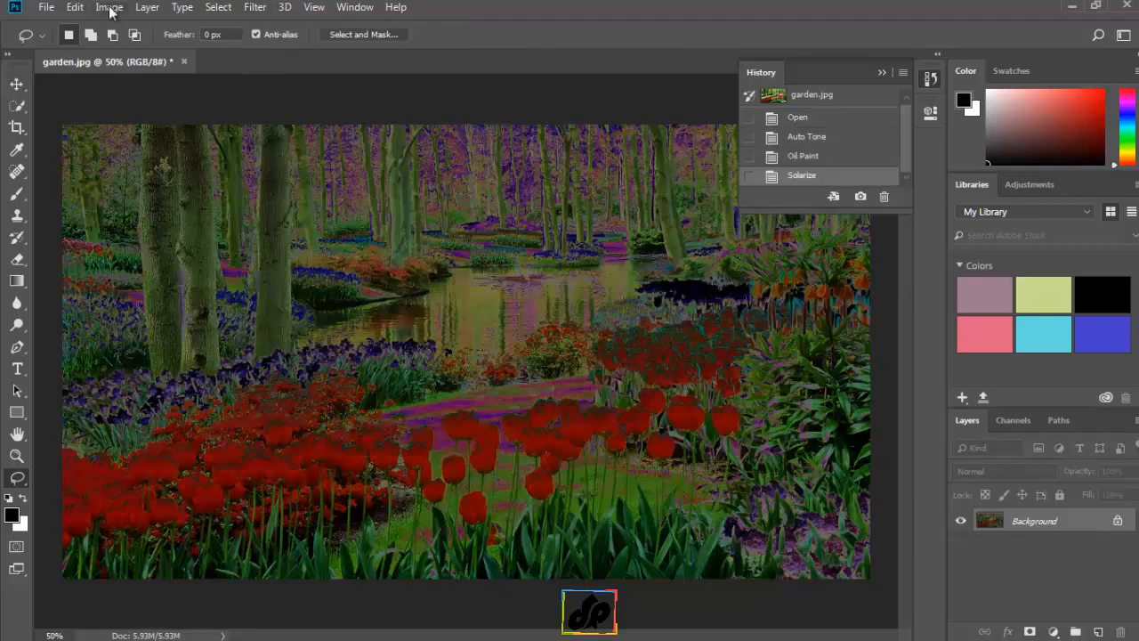
{"action": "left_click", "coordinate": [109, 7]}
{"action": "mouse_move", "coordinate": [193, 55]}
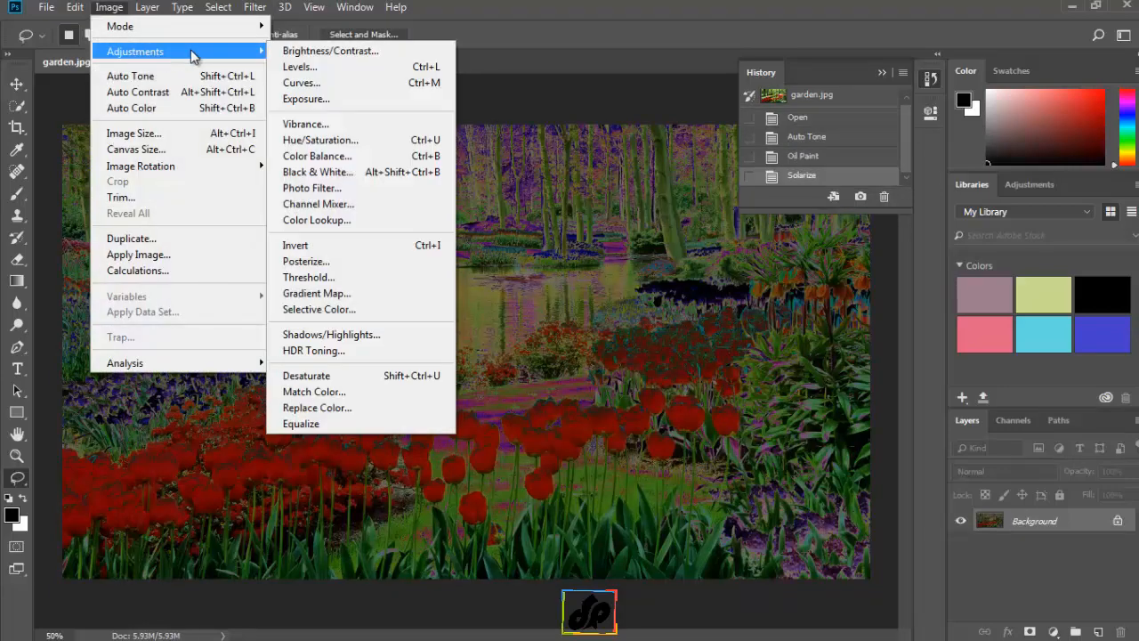
{"action": "left_click", "coordinate": [301, 245]}
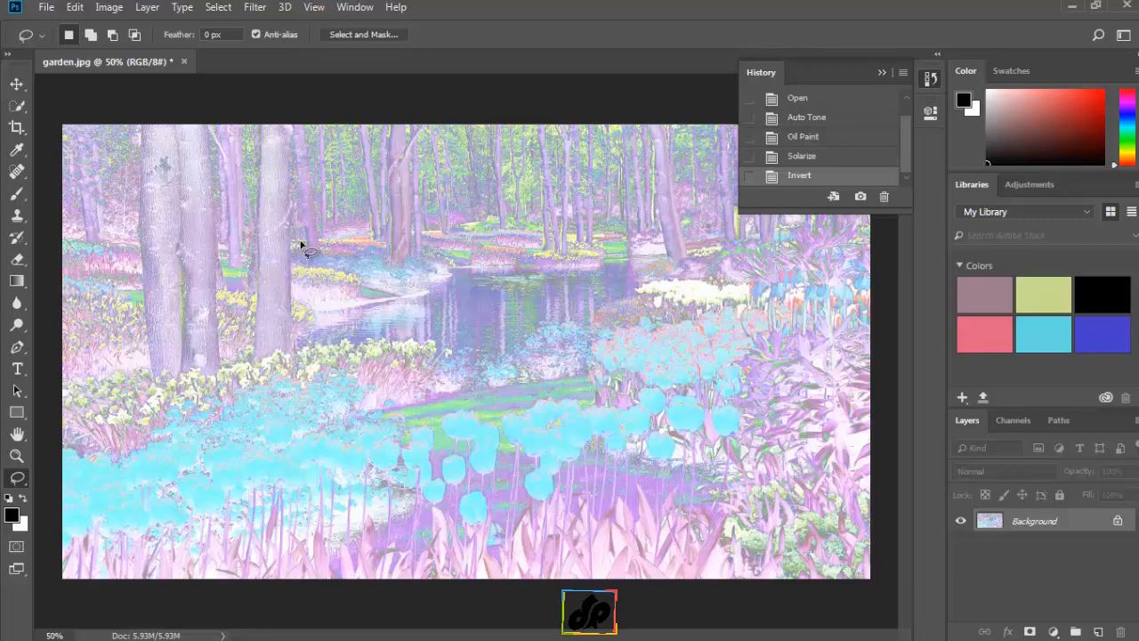
Apply the Ripple distortion filter to the whole image with an amount of 100% and Medium size.
{"action": "left_click", "coordinate": [256, 7]}
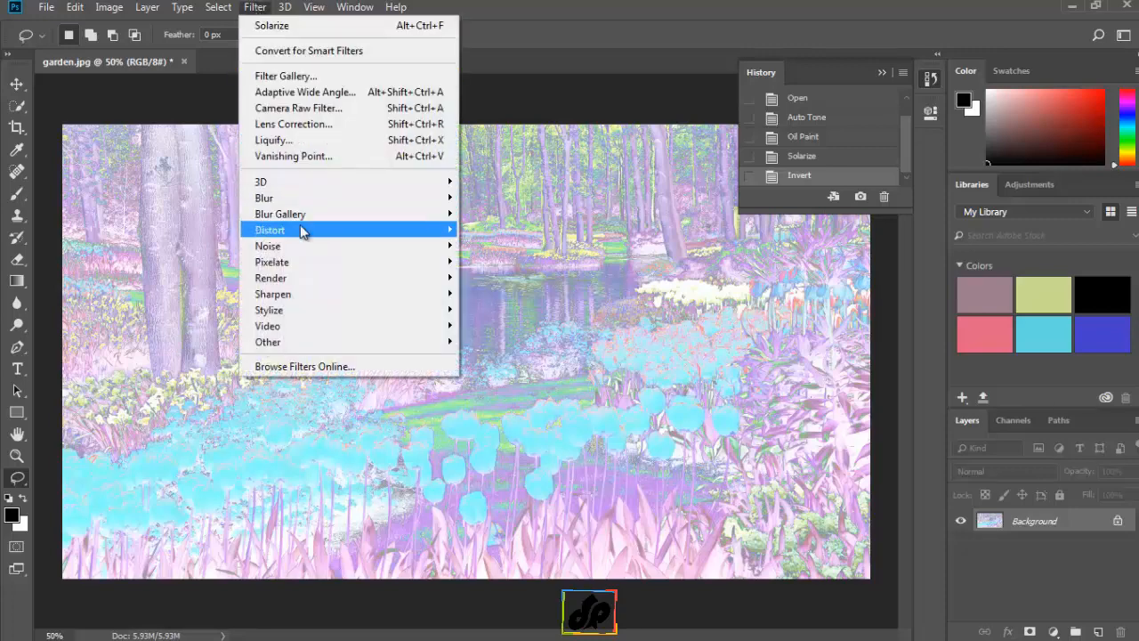
{"action": "mouse_move", "coordinate": [302, 232]}
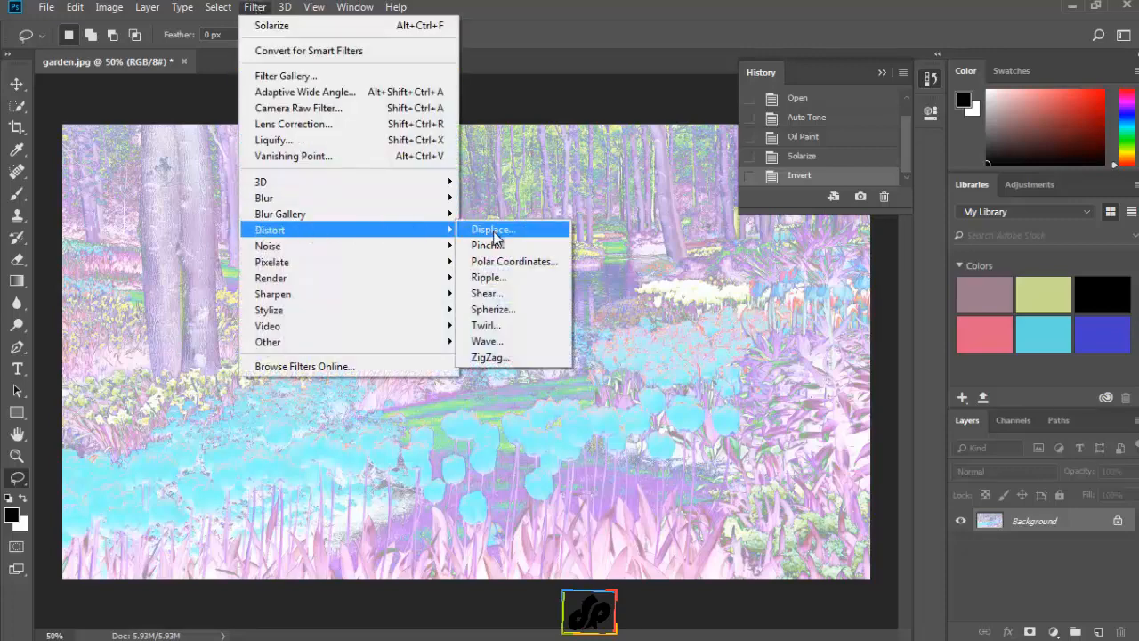
{"action": "left_click", "coordinate": [488, 277]}
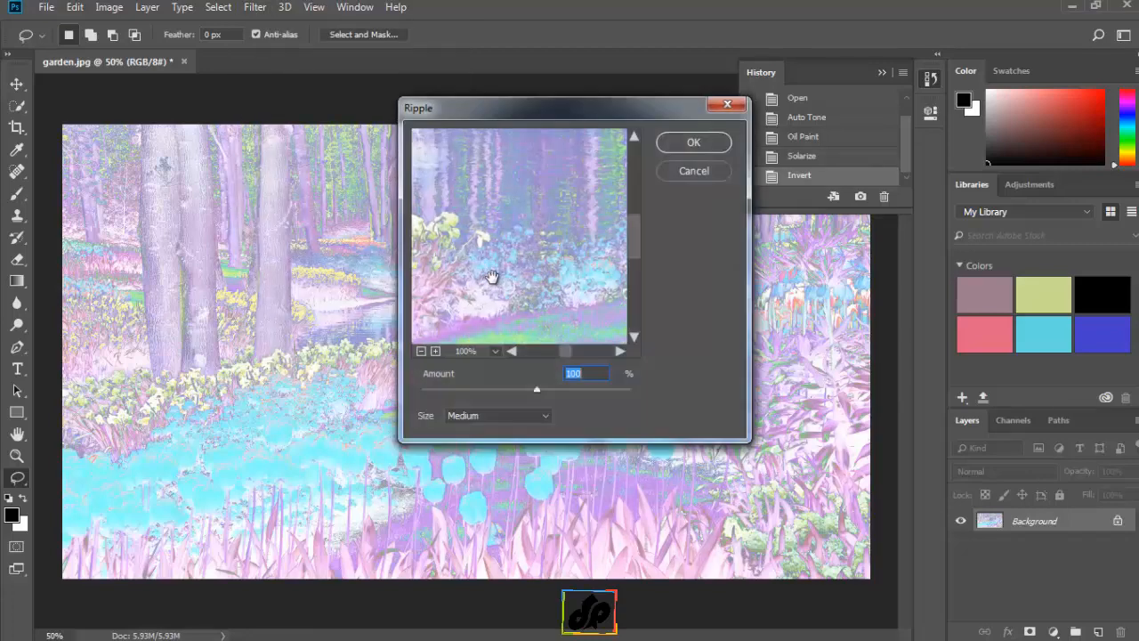
{"action": "left_click", "coordinate": [680, 147]}
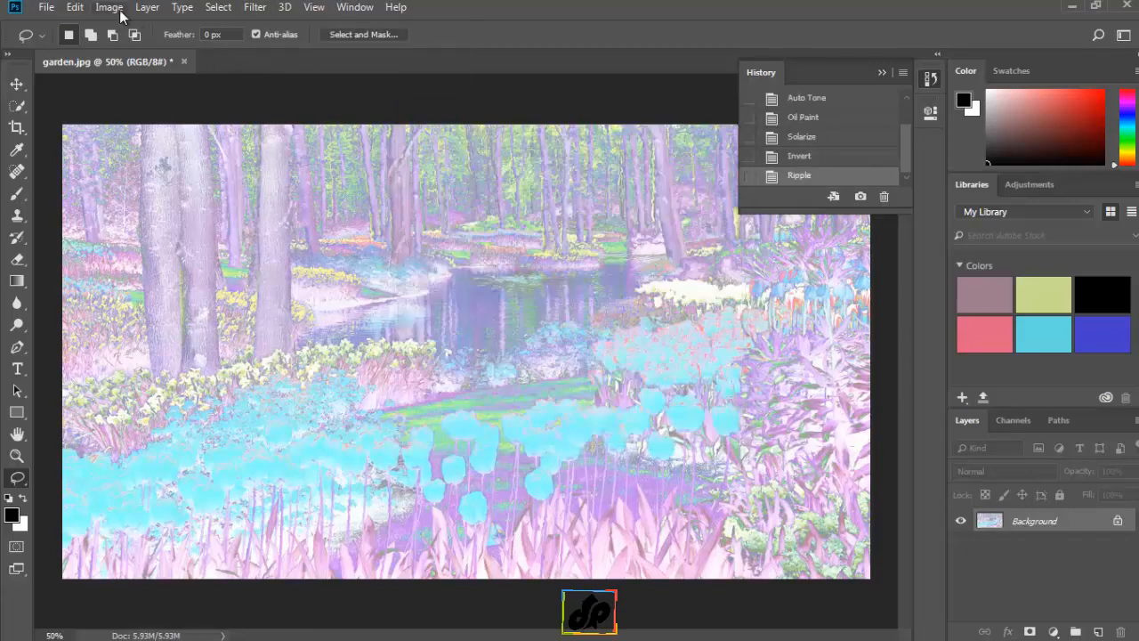
Colorize the image using Hue/Saturation with hue 0, saturation 25 and lightness 0.
{"action": "left_click", "coordinate": [118, 9]}
{"action": "mouse_move", "coordinate": [139, 53]}
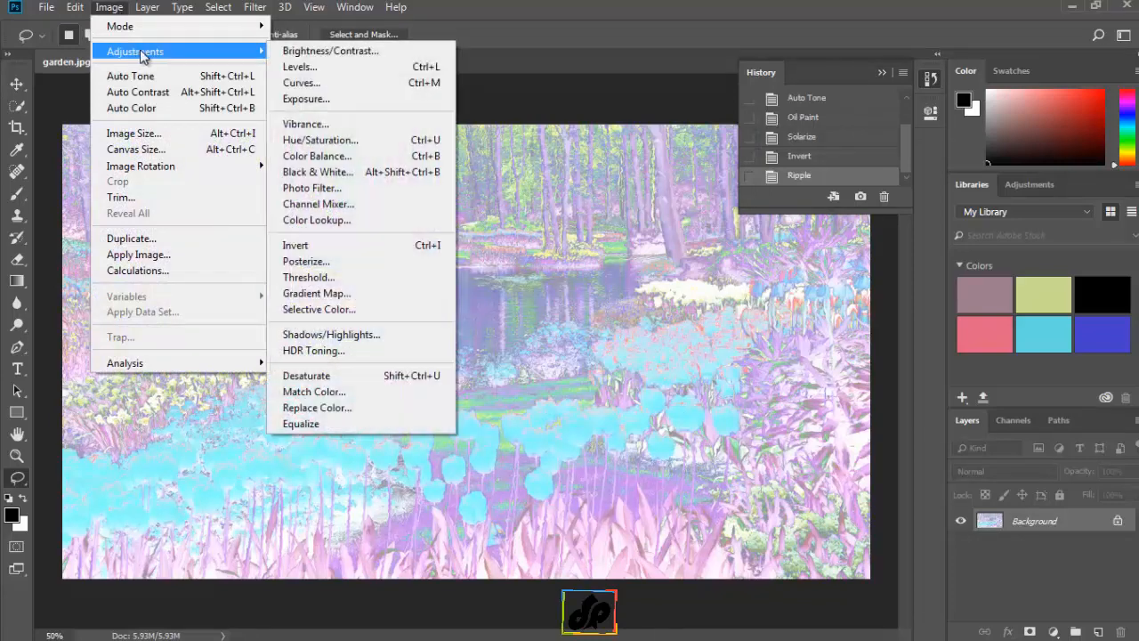
{"action": "left_click", "coordinate": [319, 140]}
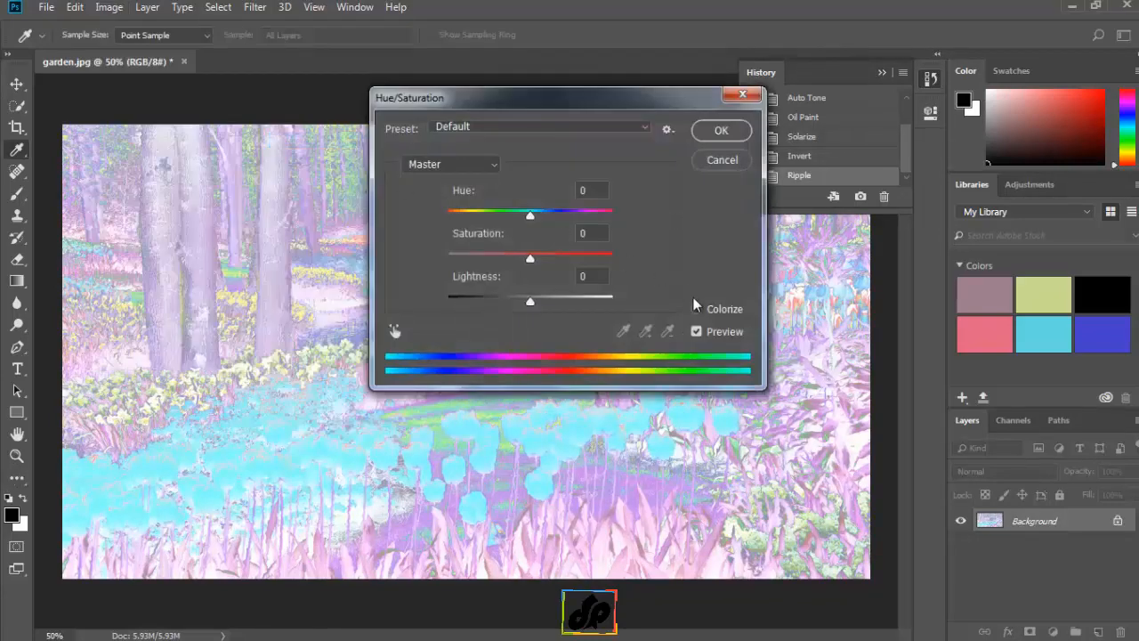
{"action": "left_click", "coordinate": [695, 308]}
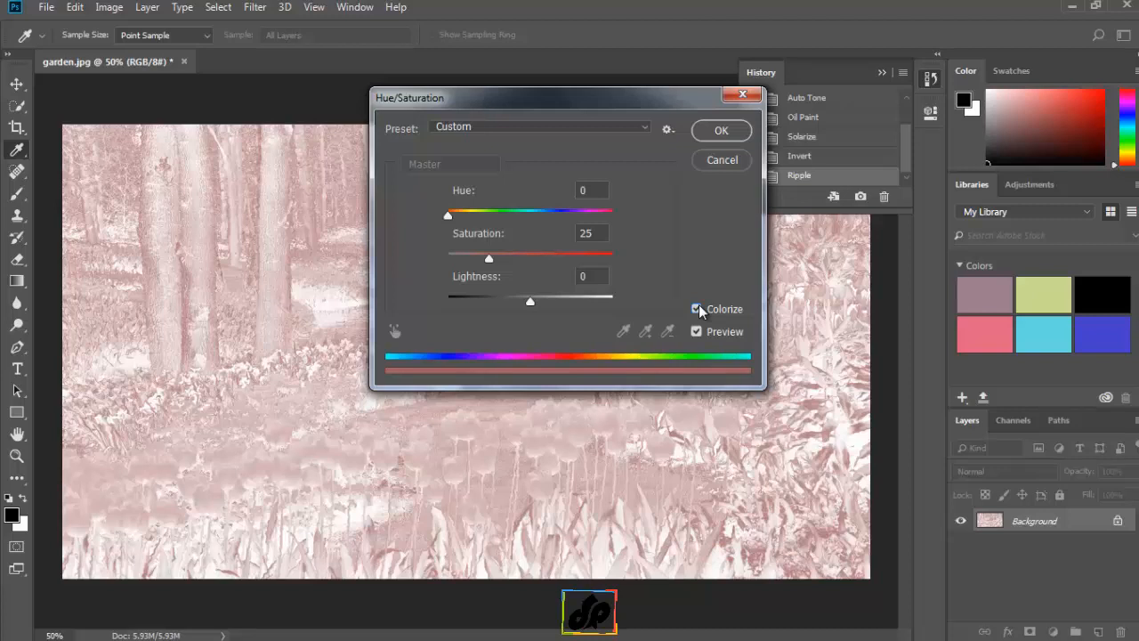
{"action": "left_click", "coordinate": [722, 130]}
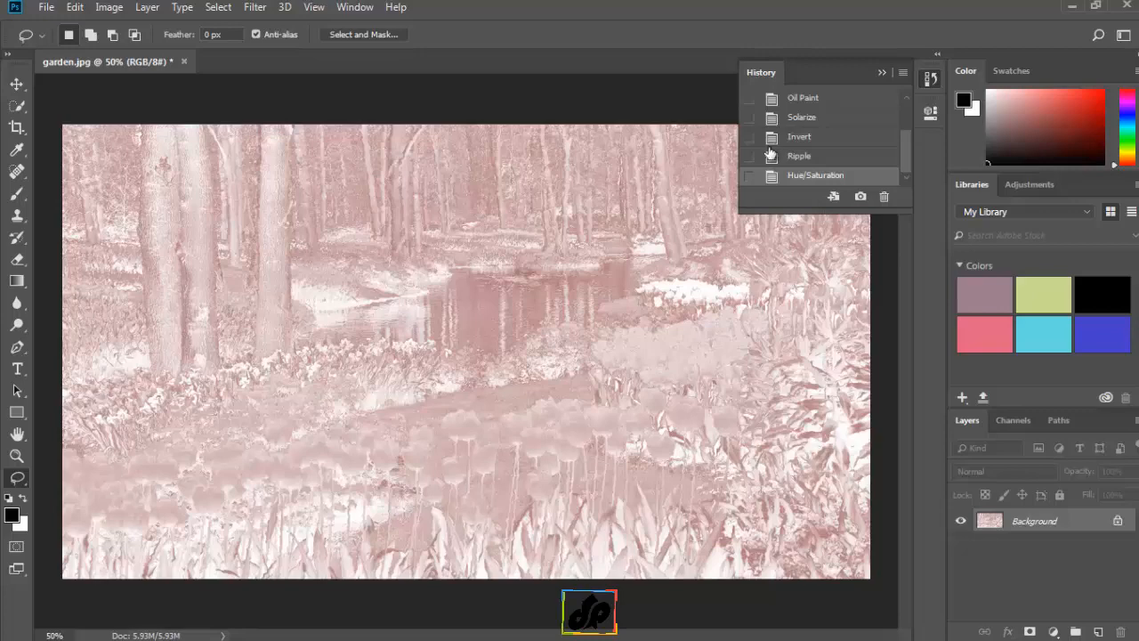
Undo the Hue/Saturation adjustment on the photo.
{"action": "left_click", "coordinate": [75, 7]}
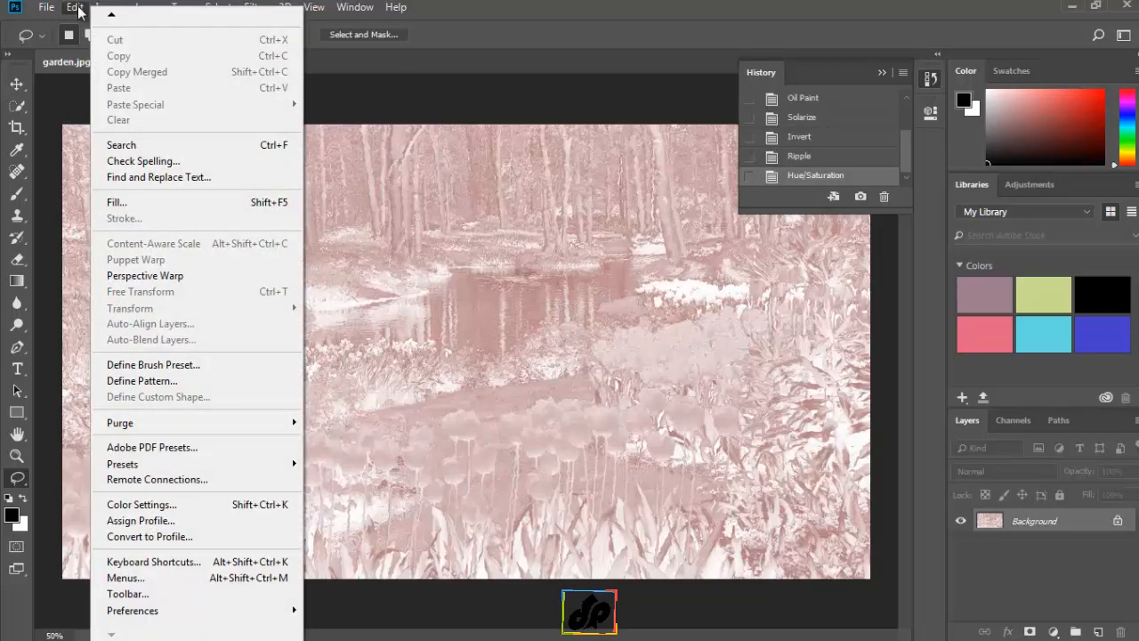
{"action": "mouse_move", "coordinate": [109, 16]}
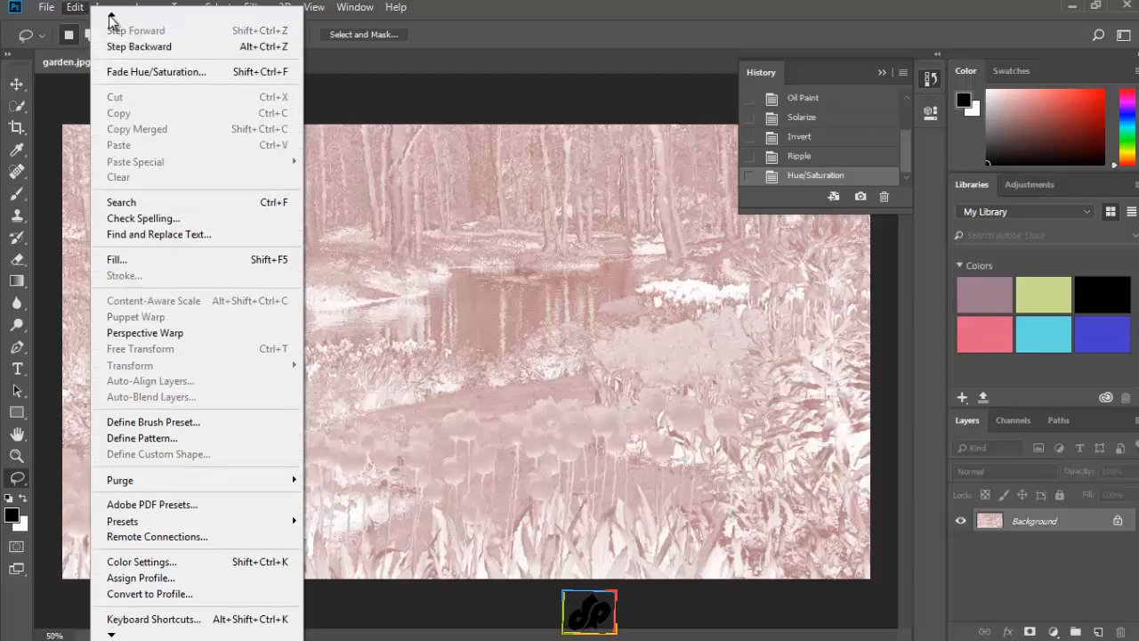
{"action": "left_click", "coordinate": [112, 31]}
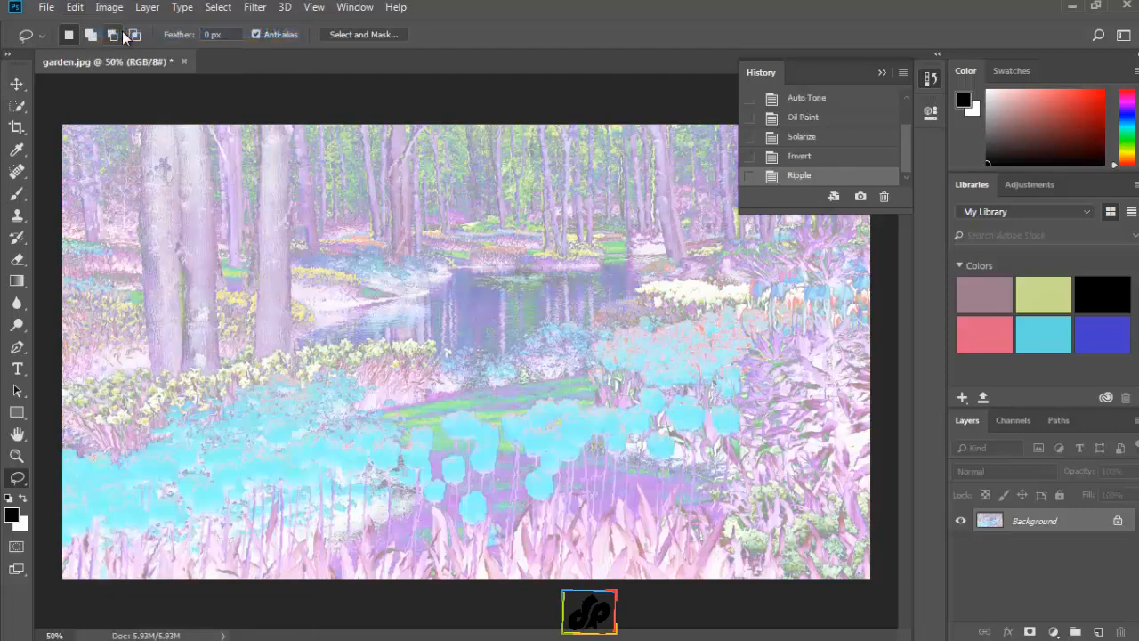
Step backward twice through the edit history, past Ripple and Invert, to the Solarize state.
{"action": "left_click", "coordinate": [78, 9]}
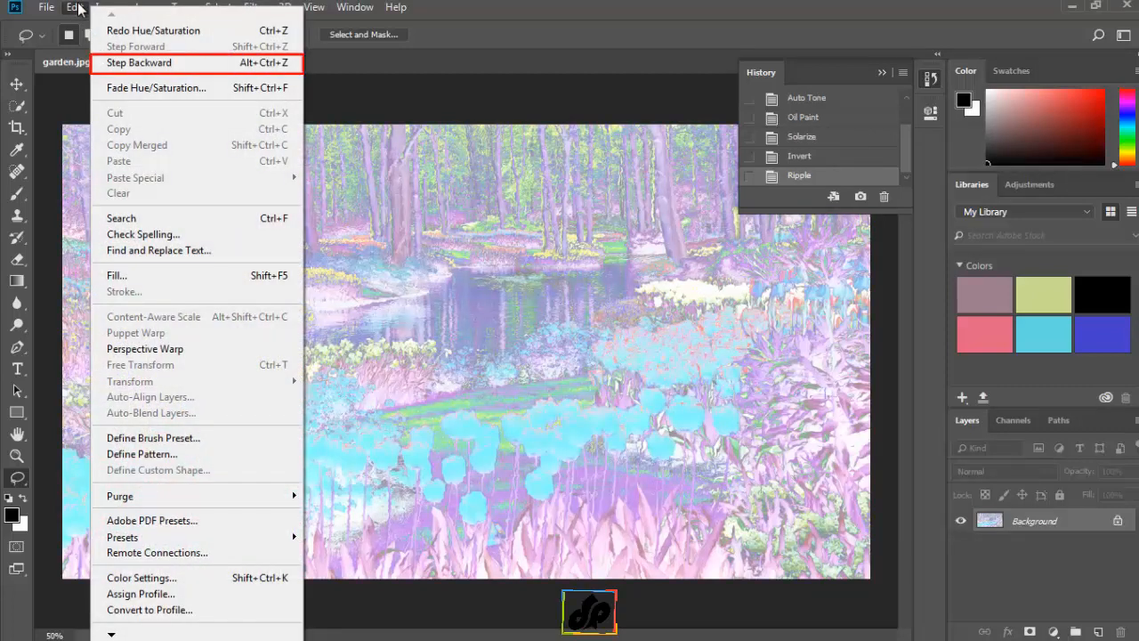
{"action": "left_click", "coordinate": [123, 62]}
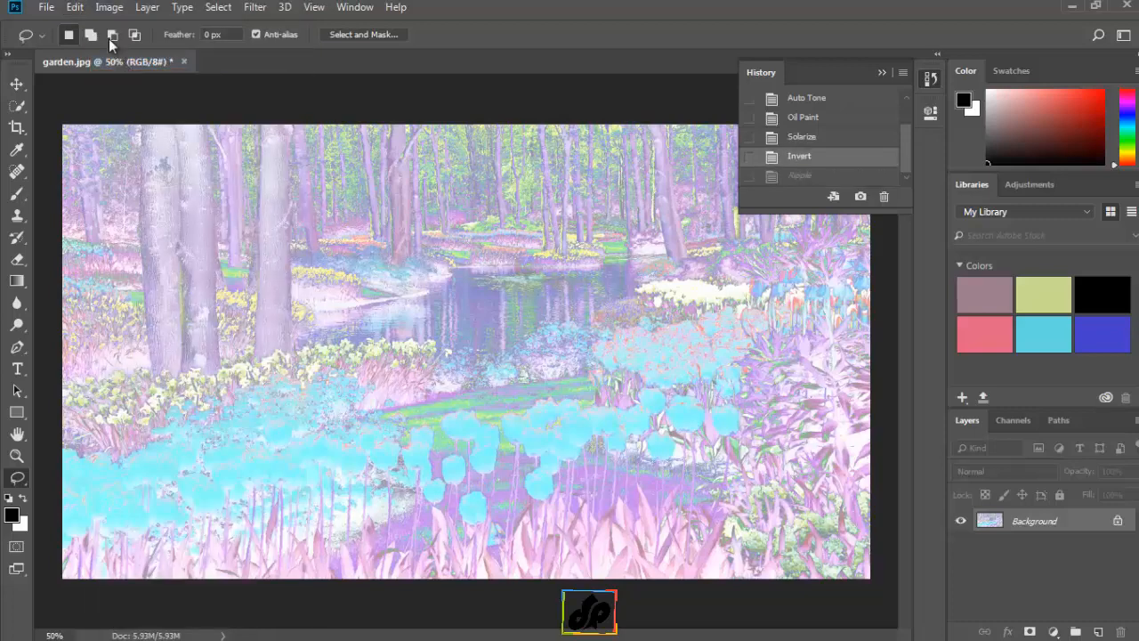
{"action": "left_click", "coordinate": [76, 7]}
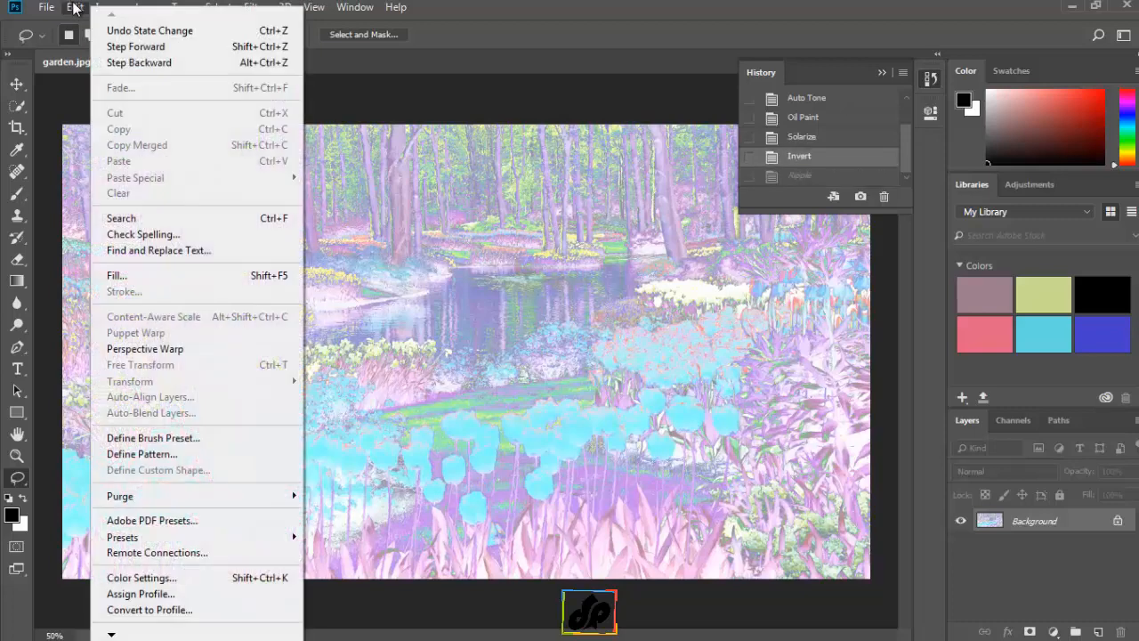
{"action": "left_click", "coordinate": [139, 62]}
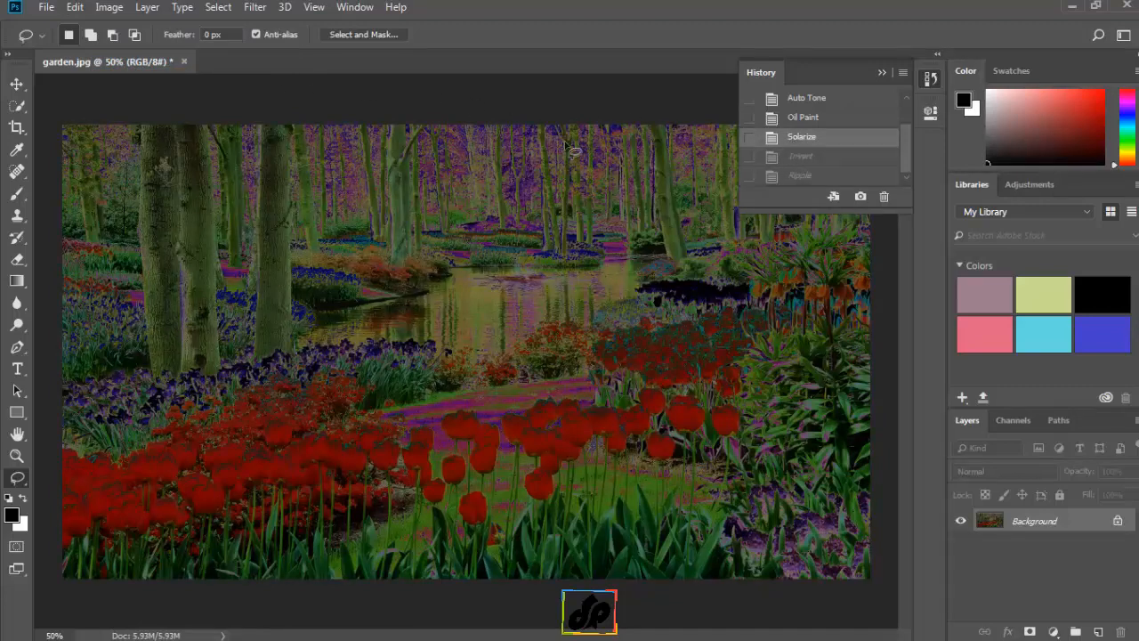
Step forward twice through the edit history to reapply Invert and Ripple.
{"action": "left_click", "coordinate": [79, 8]}
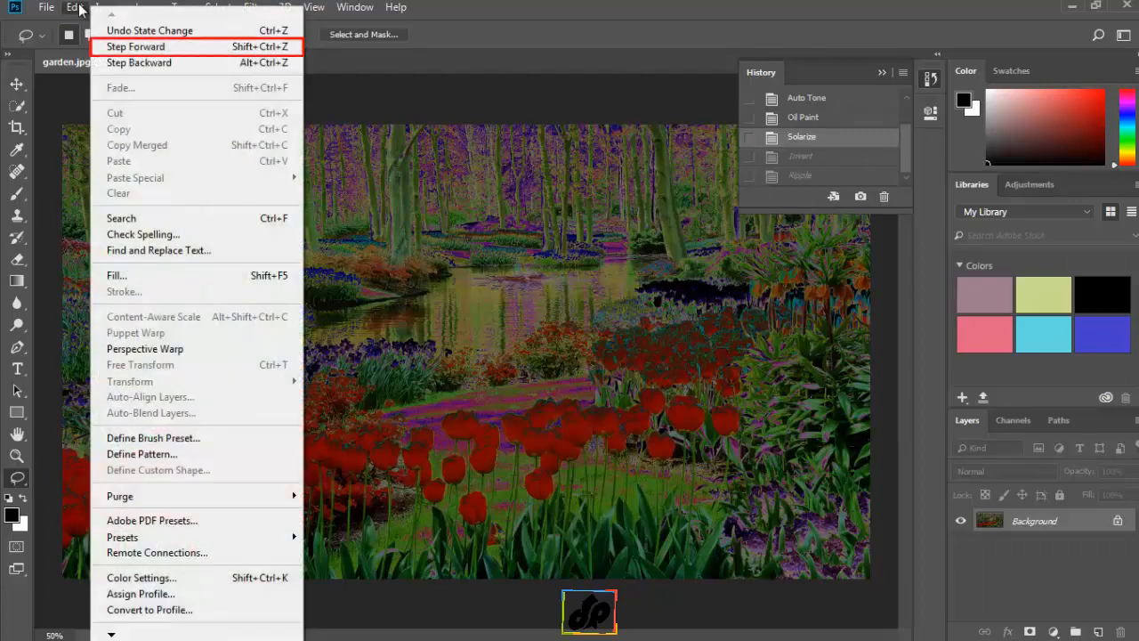
{"action": "left_click", "coordinate": [134, 47]}
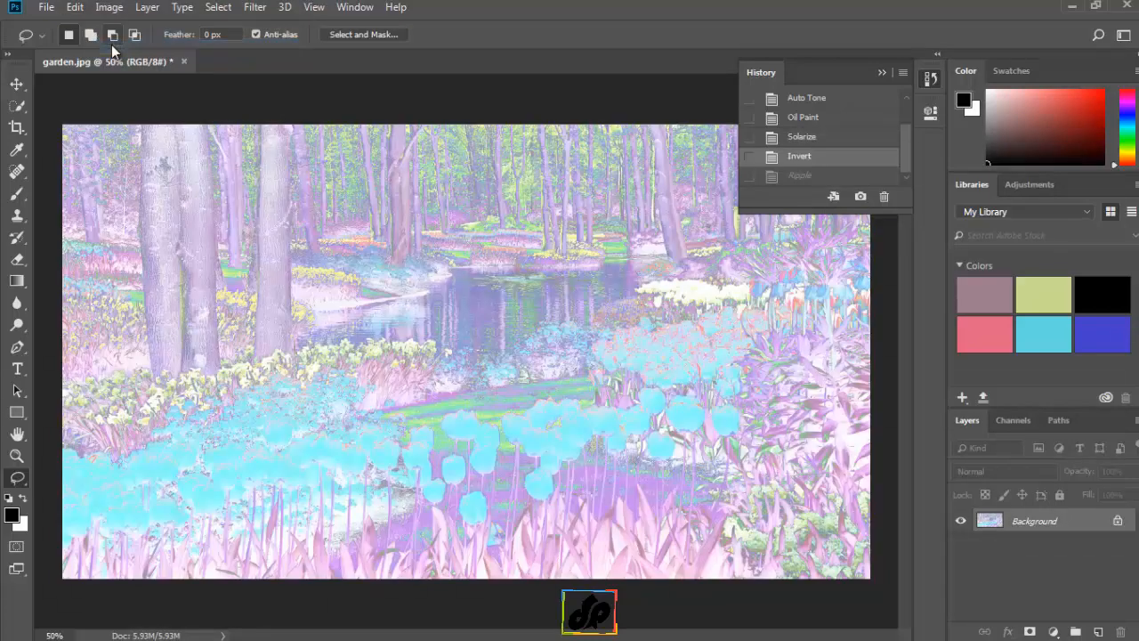
{"action": "left_click", "coordinate": [77, 8]}
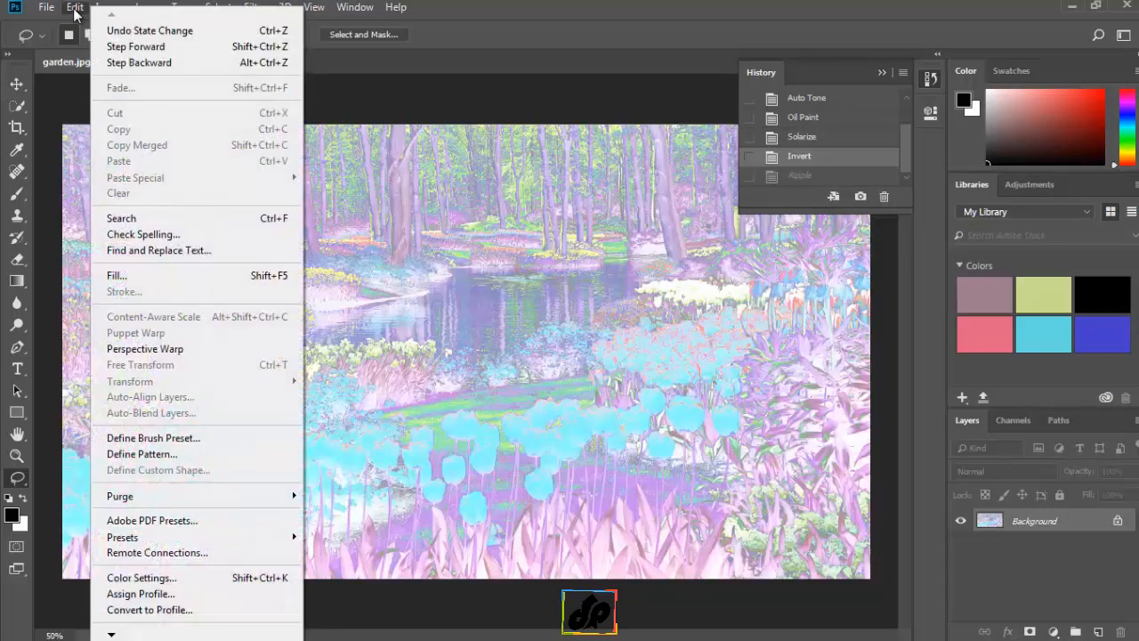
{"action": "left_click", "coordinate": [132, 47]}
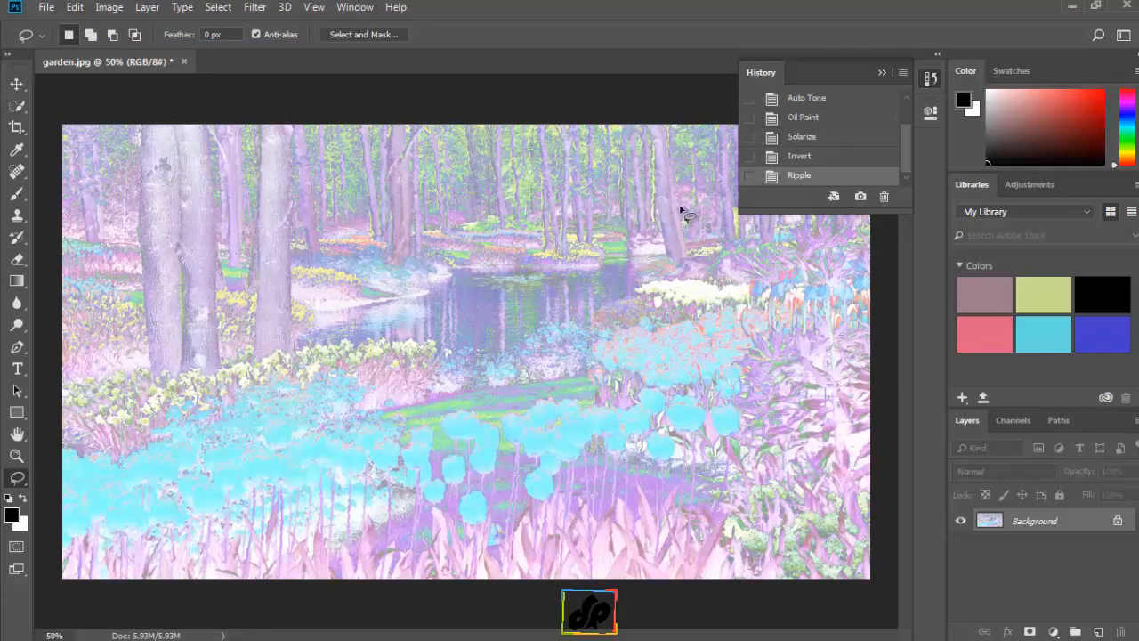
Enlarge the History panel to show the full list of states and return the photo to the Oil Paint state.
{"action": "left_click_drag", "start_coordinate": [798, 211], "coordinate": [798, 312]}
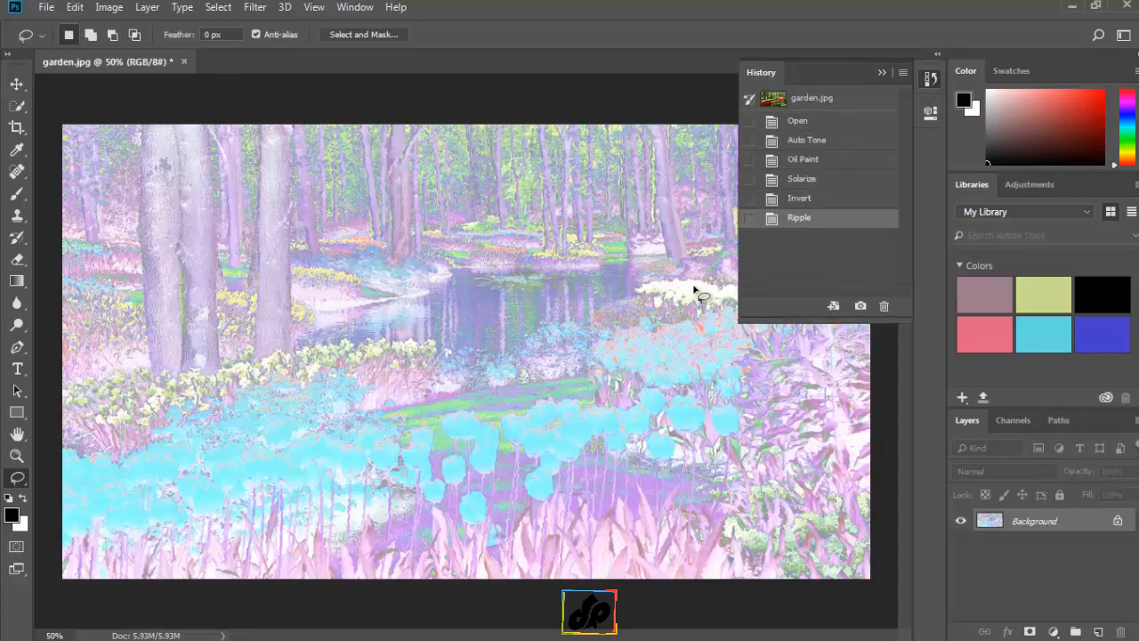
{"action": "left_click", "coordinate": [799, 162]}
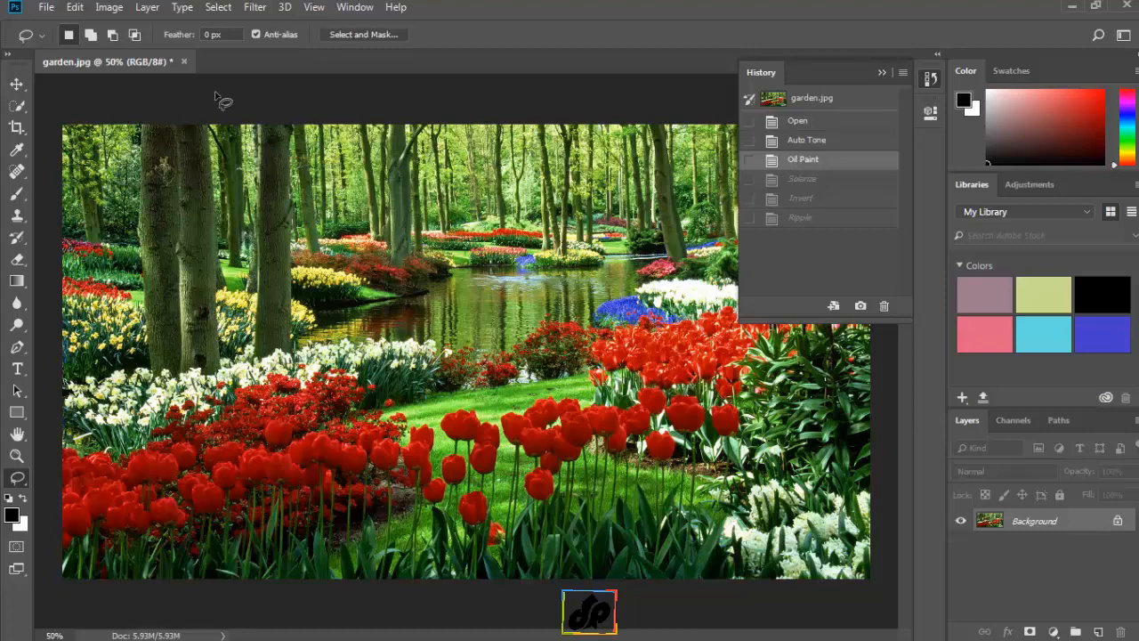
{"action": "left_click", "coordinate": [47, 8]}
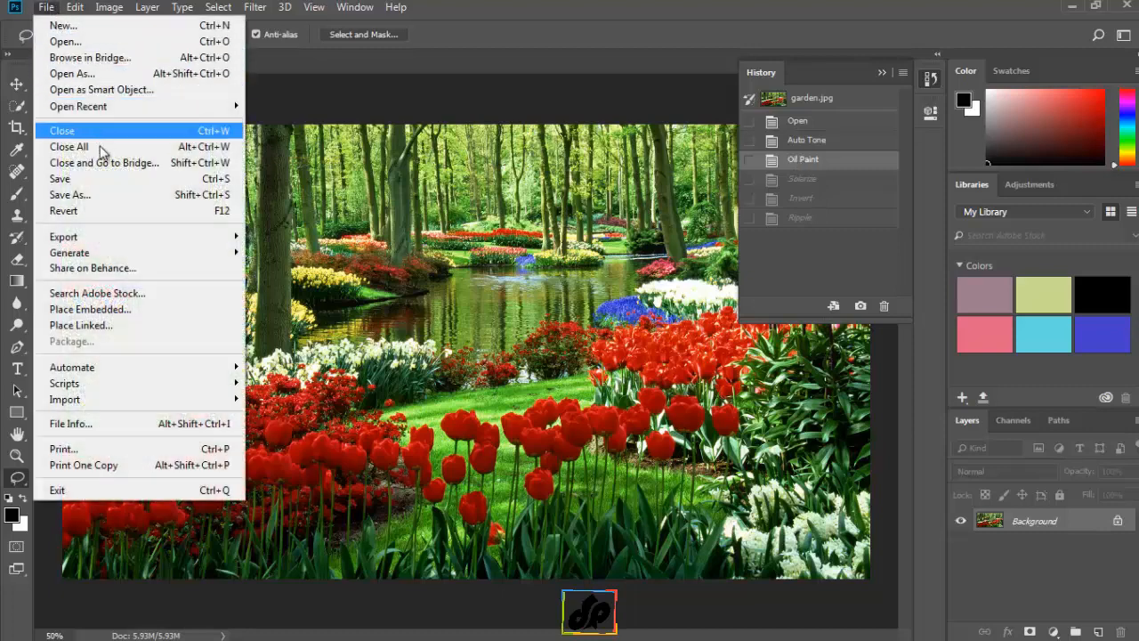
{"action": "left_click", "coordinate": [115, 211]}
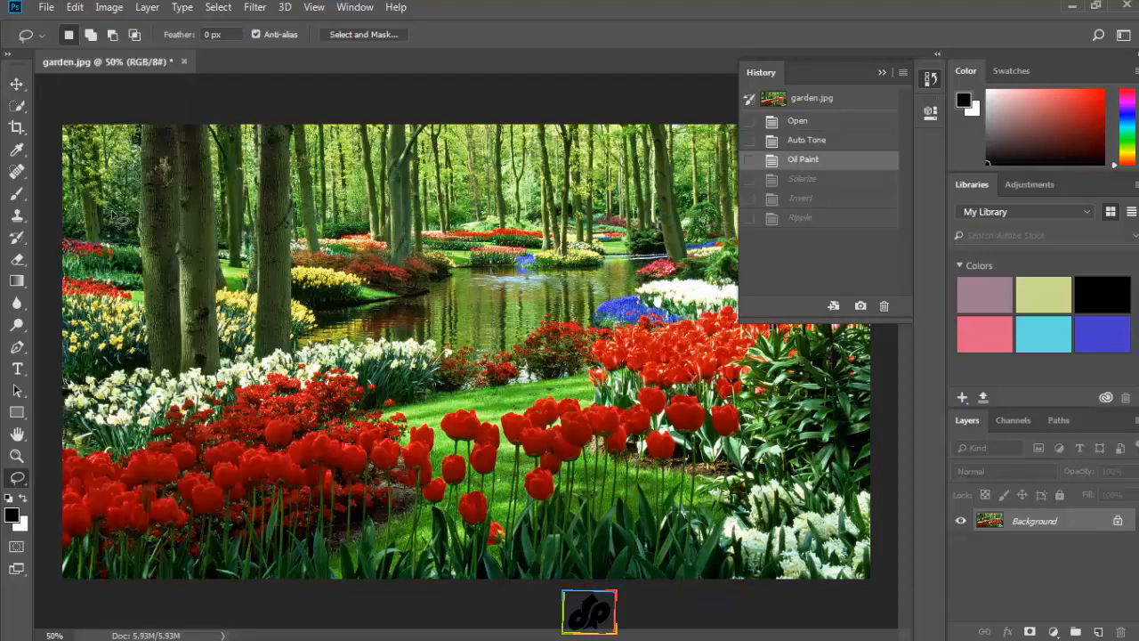
Restore the original garden.jpg snapshot from the history and switch the photo back to the Oil Paint state.
{"action": "left_click", "coordinate": [812, 102]}
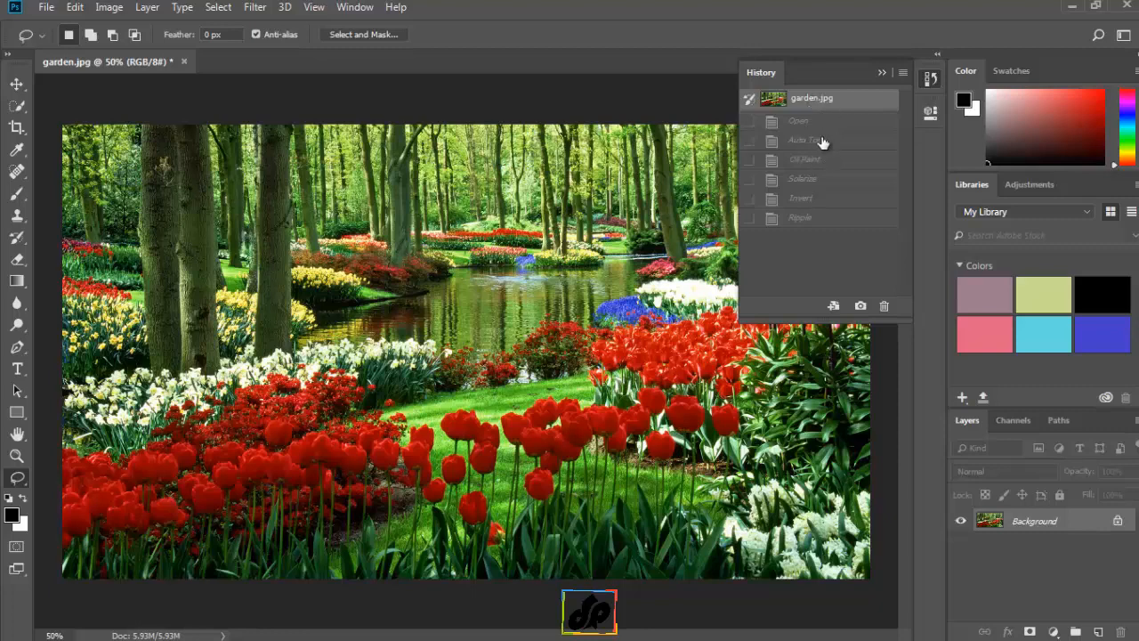
{"action": "left_click", "coordinate": [820, 164]}
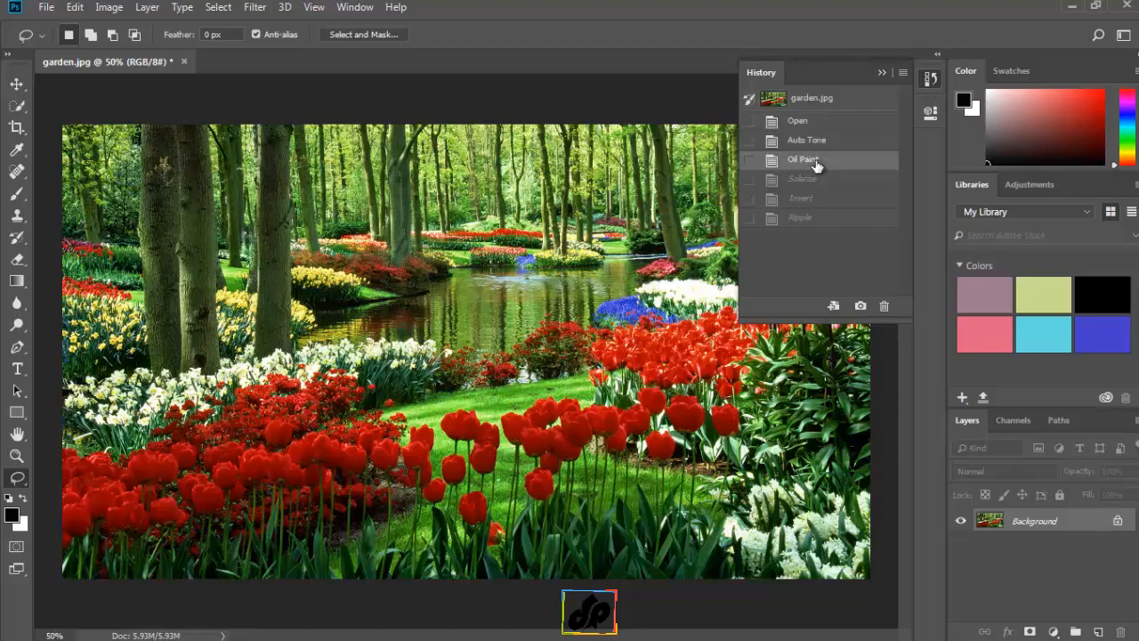